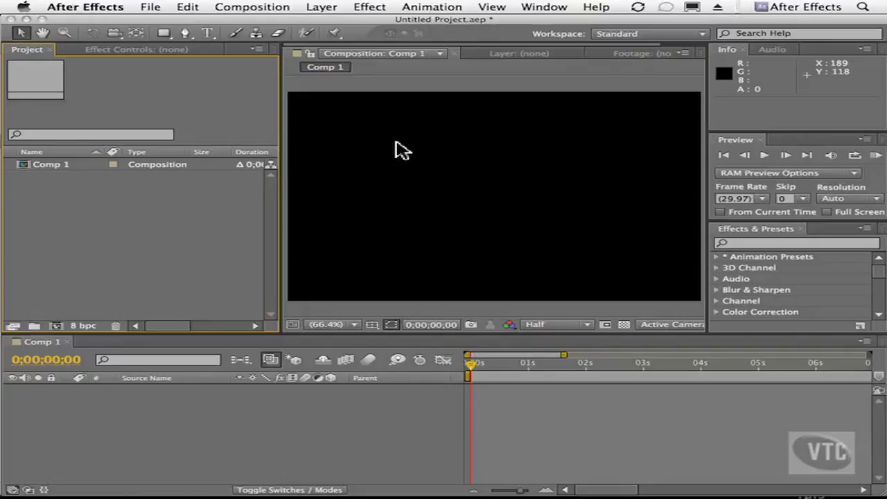
Switch to QuickTime Player 7 and view the opening frame of the Tell-Tale Trailer movie.
key(super+Tab)
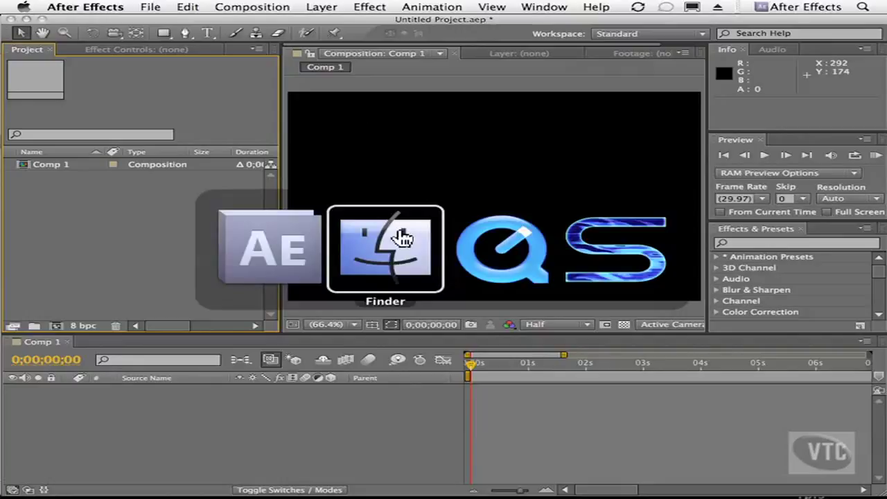
click(478, 253)
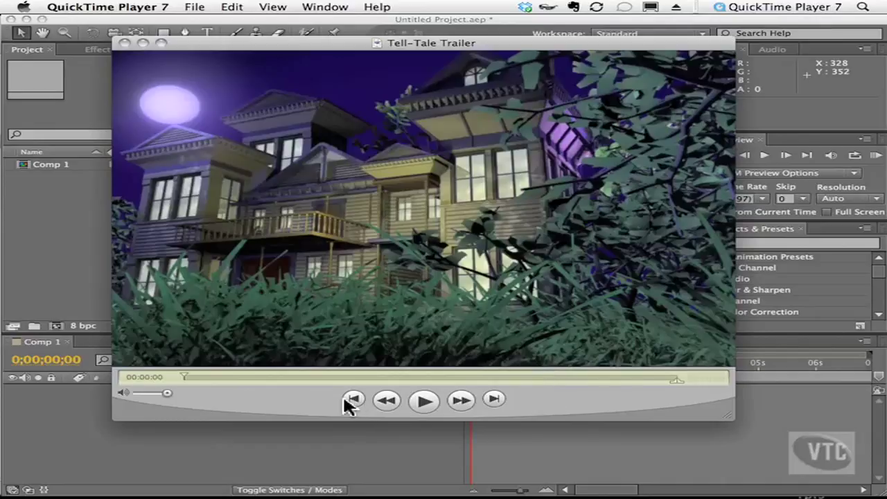
drag(261, 397, 265, 374)
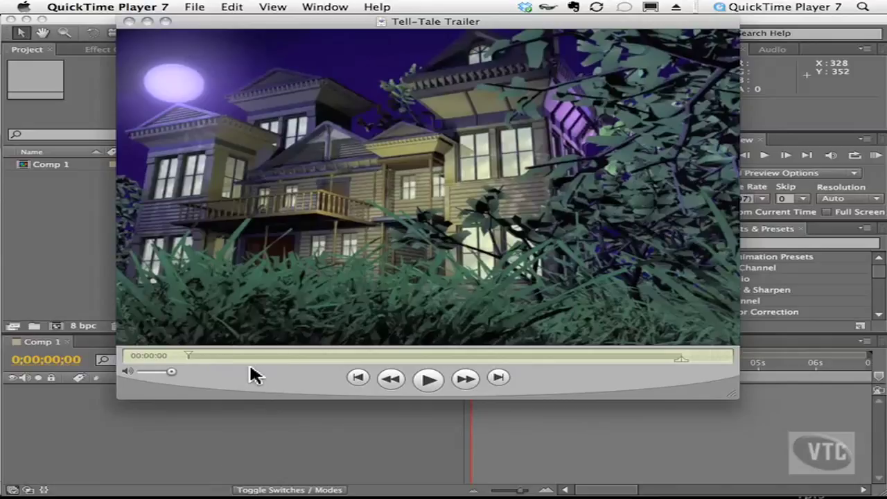
View the rpfs folder in Finder and return to the Tell-Tale Trailer movie in QuickTime Player 7.
key(super+Tab)
click(482, 249)
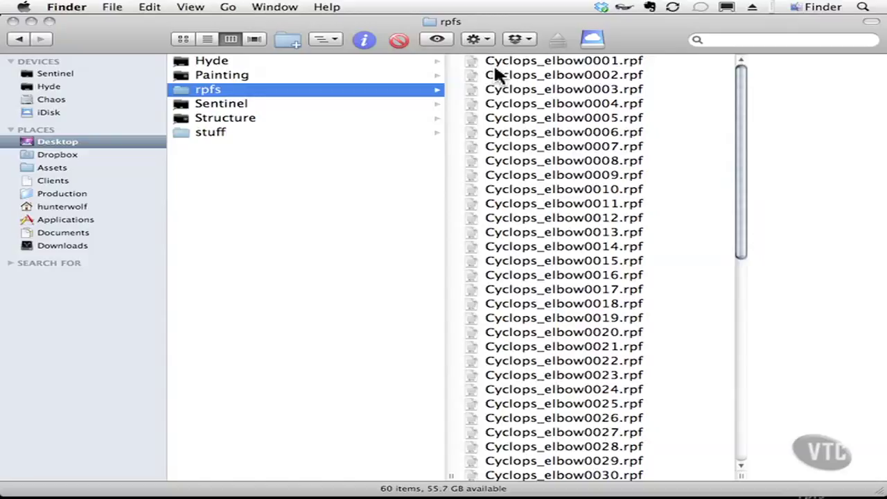
key(super+Tab)
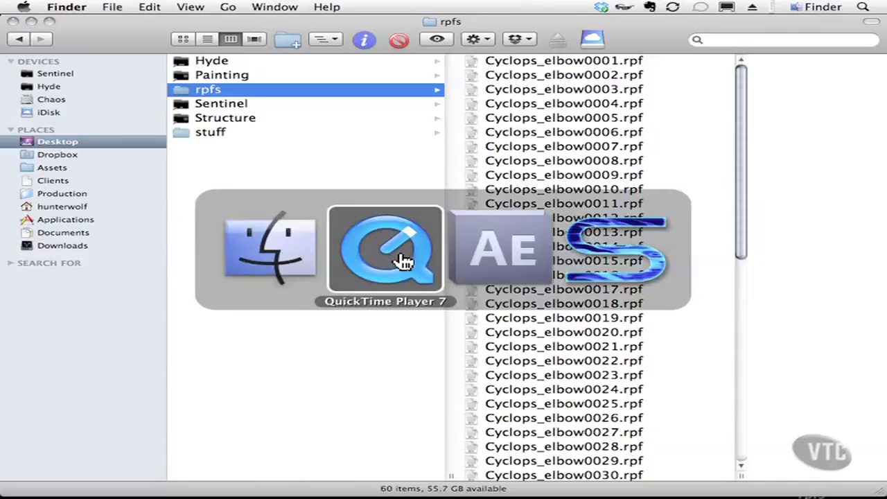
click(401, 257)
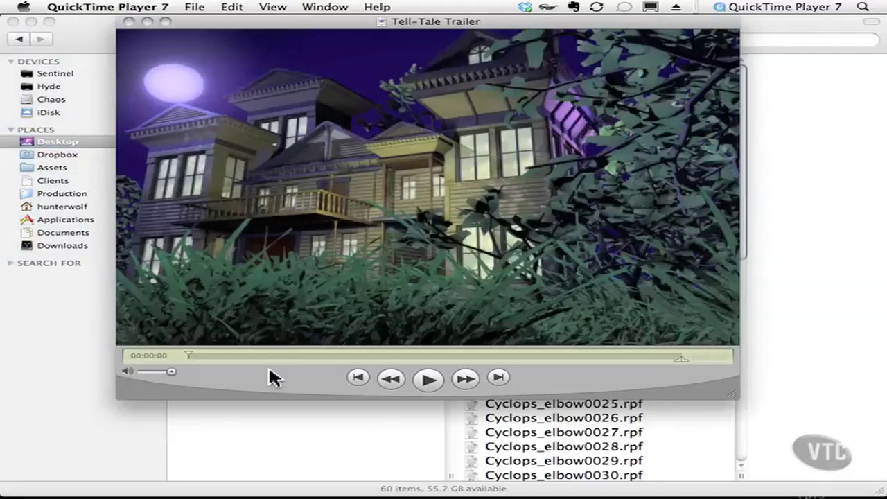
drag(268, 370, 194, 369)
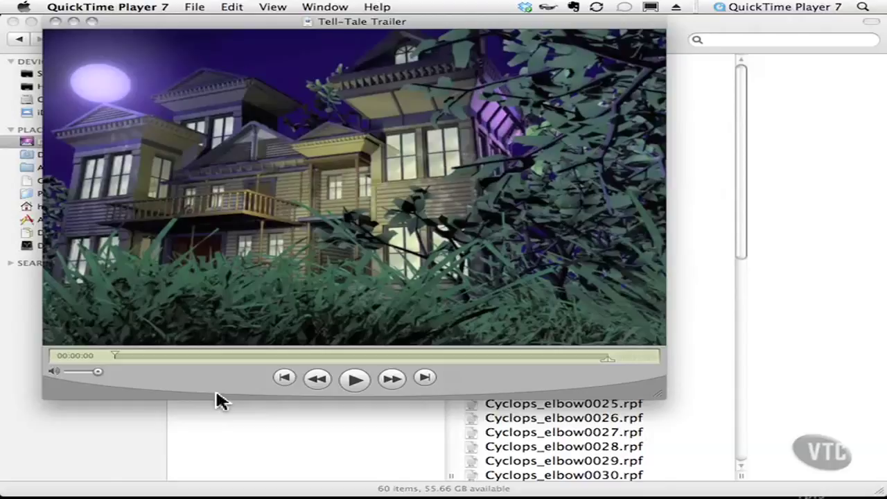
Switch to Finder and inspect the files Cyclops_elbow0001.rpf to Cyclops_elbow0004.rpf one by one in the rpfs folder.
click(677, 41)
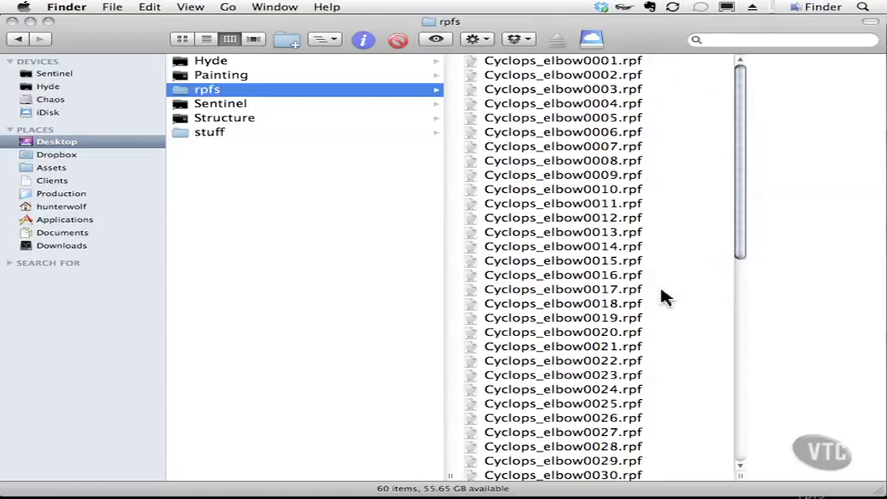
click(644, 62)
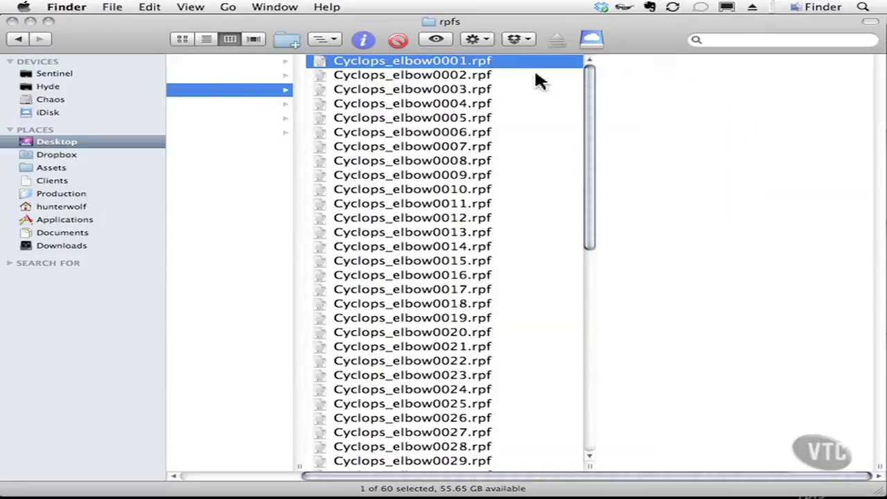
click(513, 75)
click(506, 89)
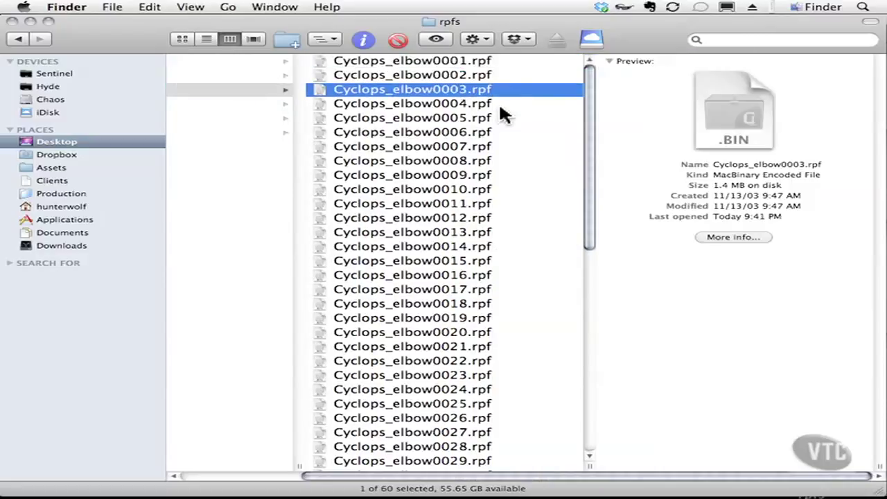
click(500, 104)
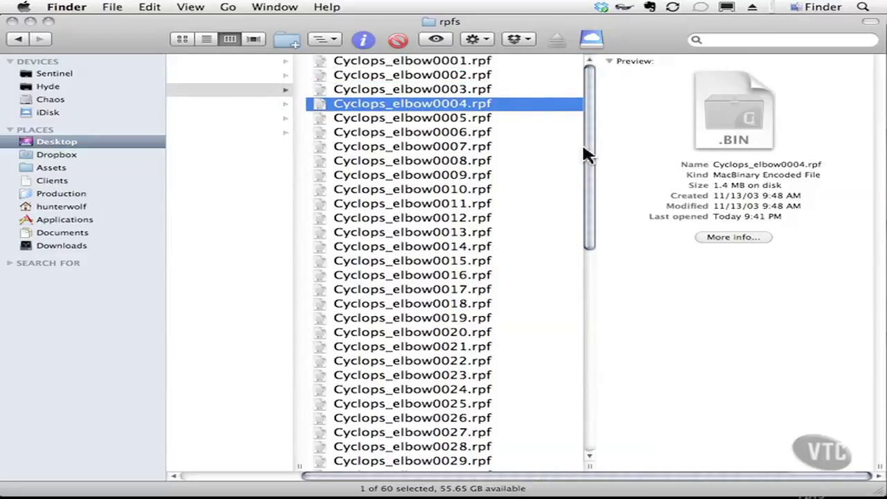
Select a run of frame files starting at Cyclops_elbow0027.rpf, review the list, and switch to After Effects.
drag(507, 433, 534, 425)
drag(588, 356, 597, 206)
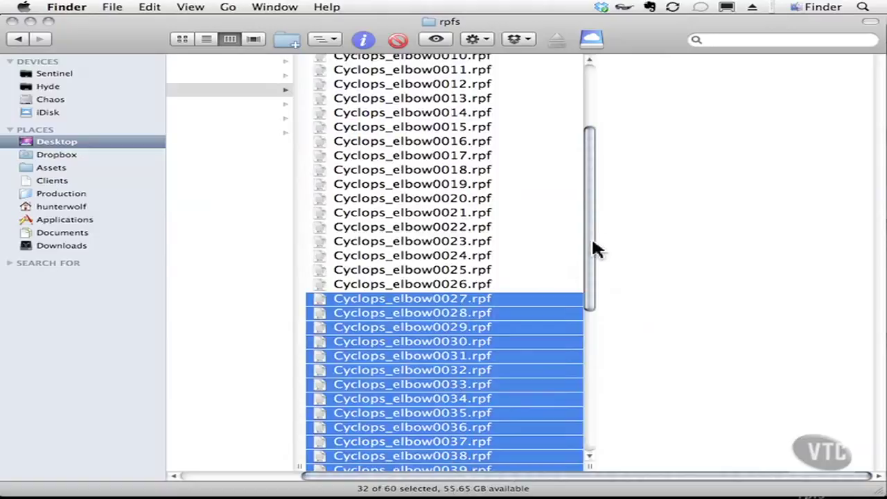
drag(595, 237, 600, 131)
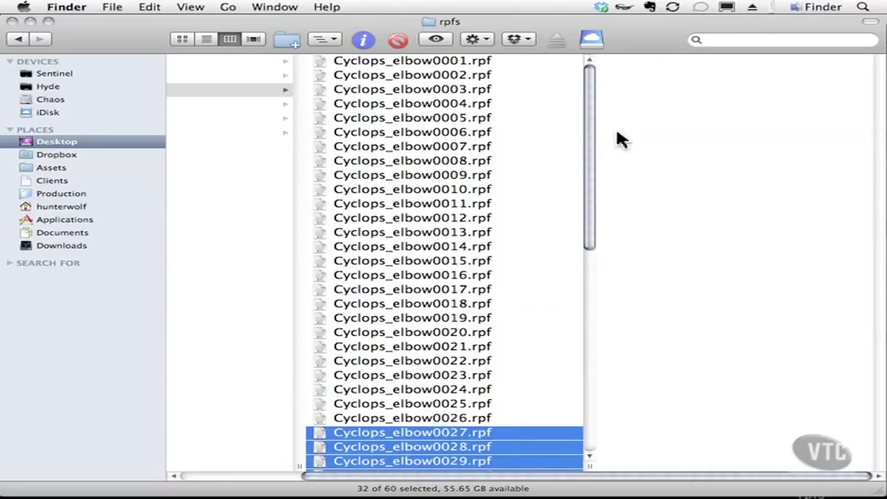
key(super+Tab)
key(super+Tab)
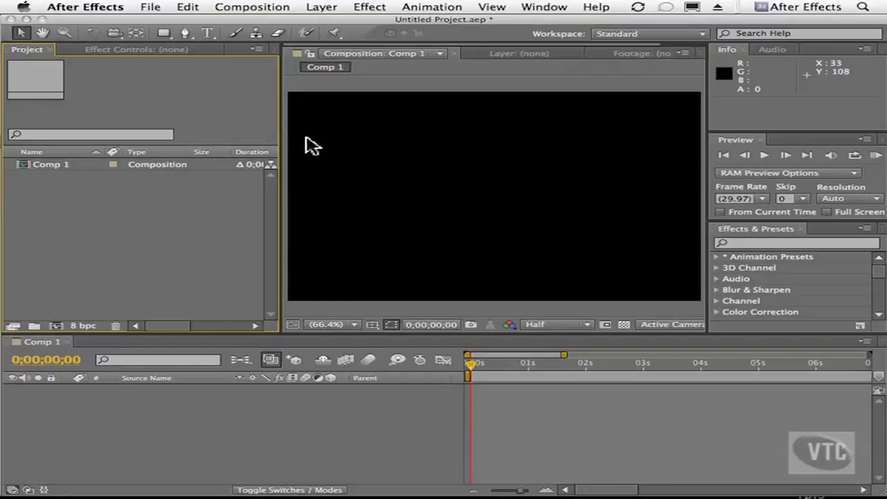
click(152, 8)
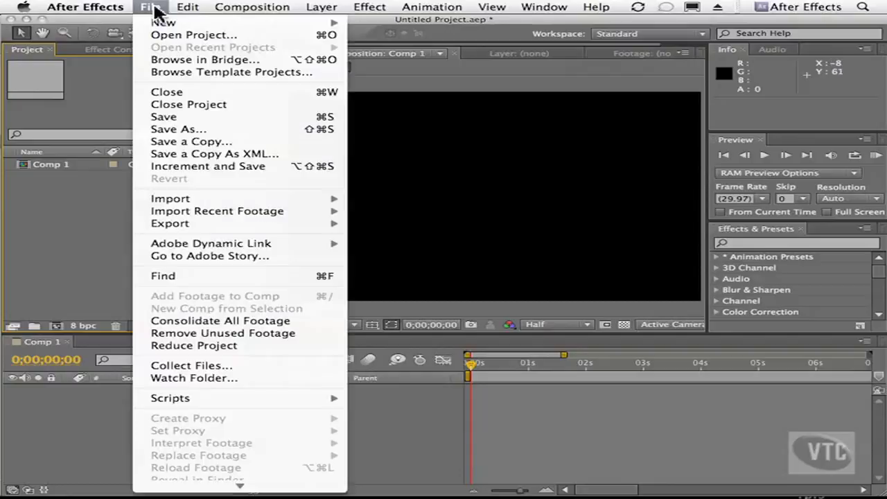
mouse_move(367, 199)
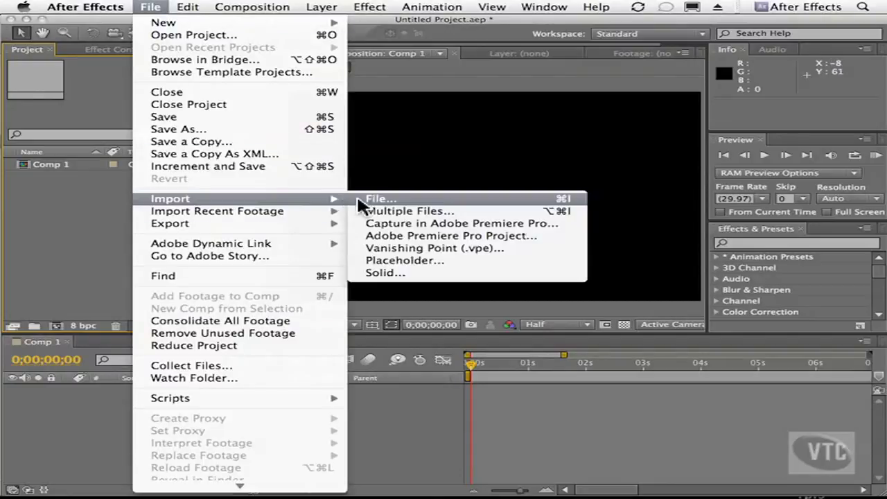
click(403, 200)
click(554, 358)
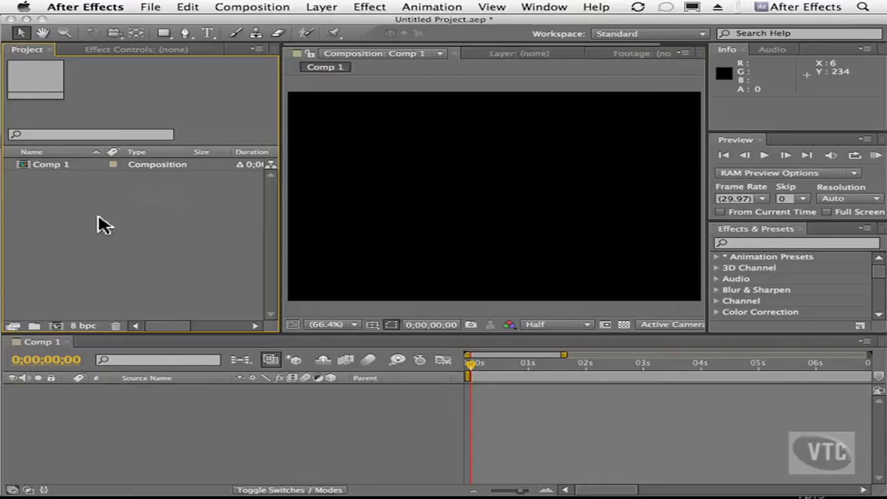
Import the Cyclops_elbow .rpf frames from the rpfs folder as an RLA/RPF Sequence, starting from frame 0001.
right_click(97, 223)
mouse_move(111, 266)
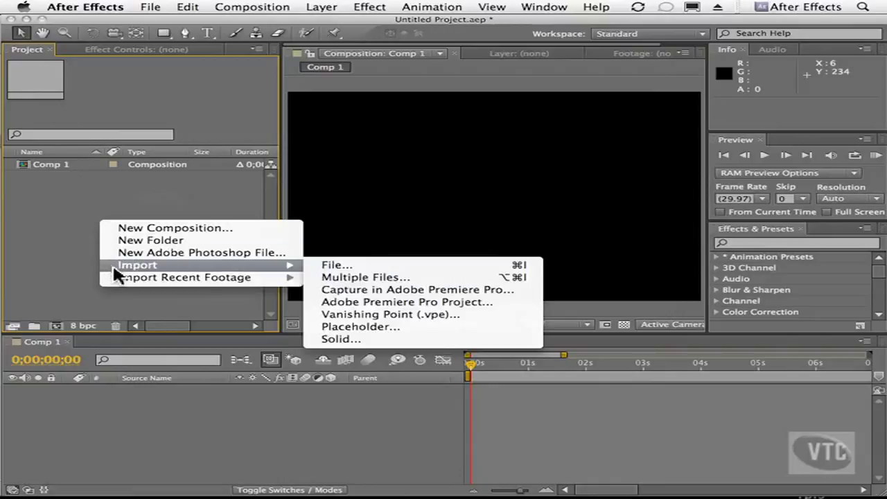
click(333, 266)
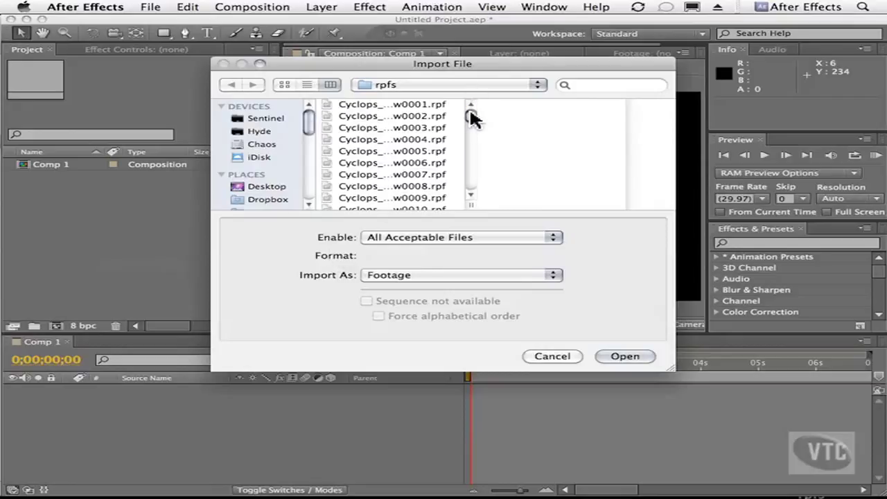
click(416, 105)
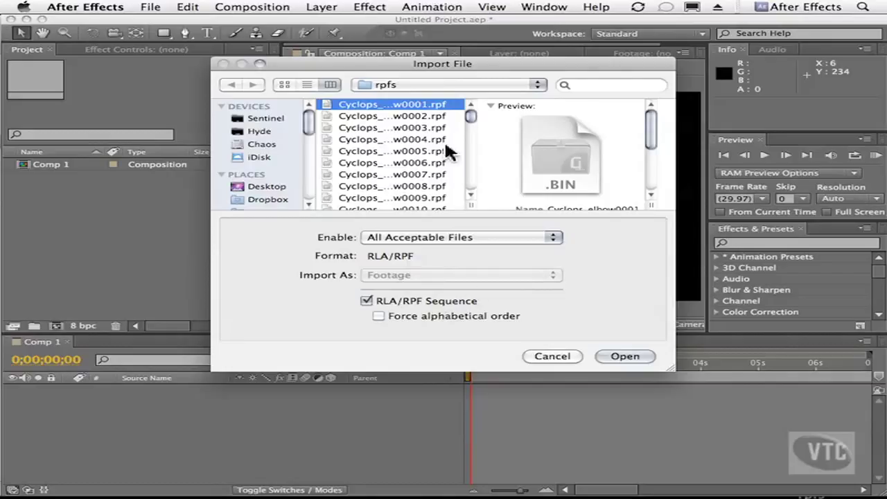
click(619, 358)
click(510, 276)
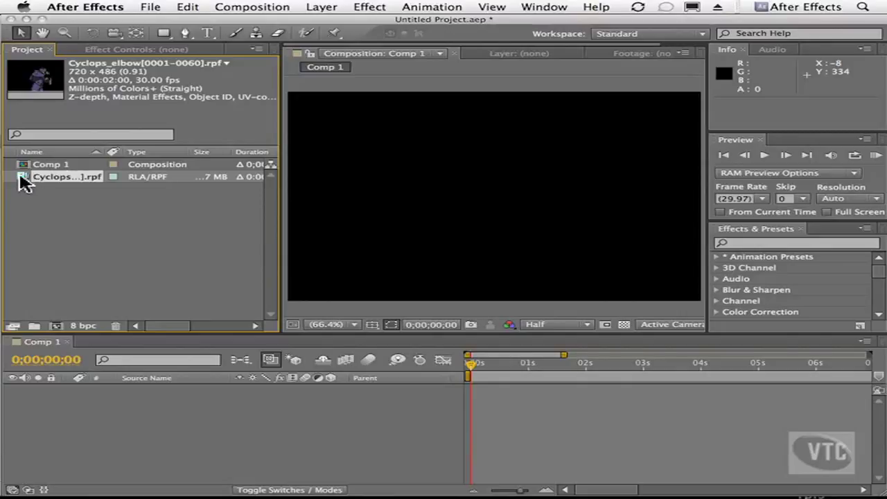
Add the imported Cyclops_elbow sequence to the Comp 1 timeline and show its first frame at 0;00;00;00.
drag(23, 181, 136, 429)
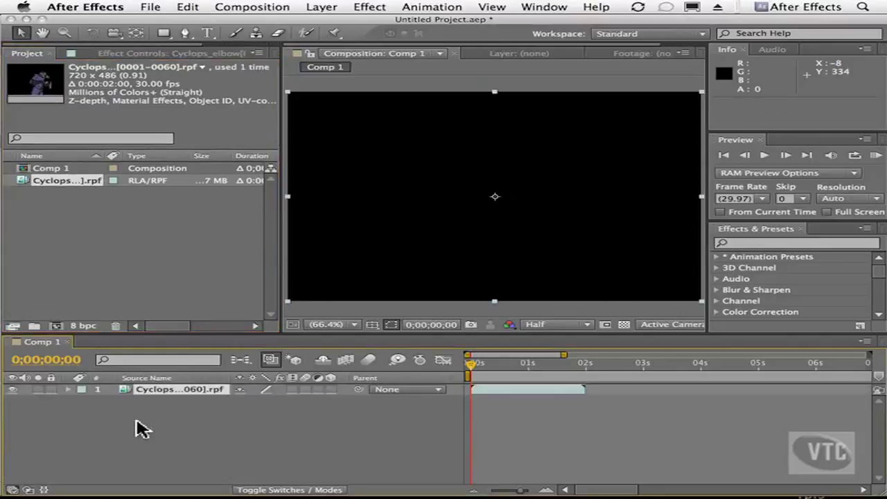
mouse_move(473, 366)
mouse_down()
mouse_move(576, 367)
mouse_move(491, 367)
mouse_move(468, 355)
mouse_up()
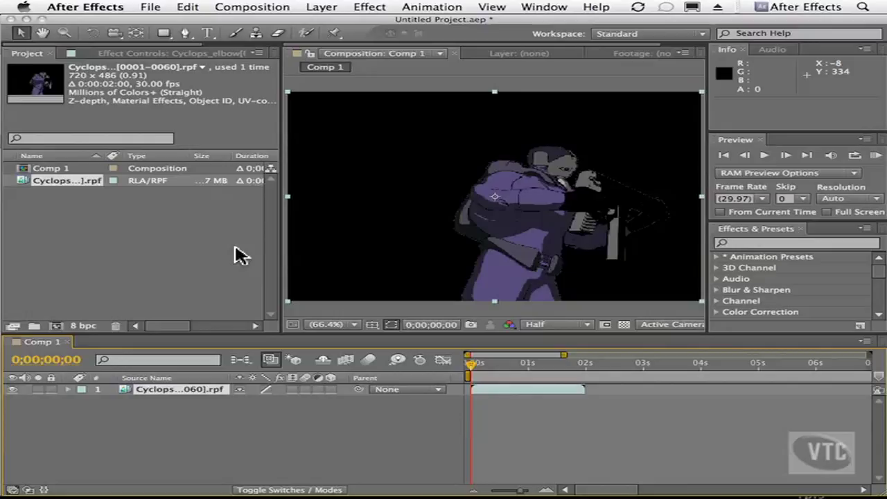
key(Delete)
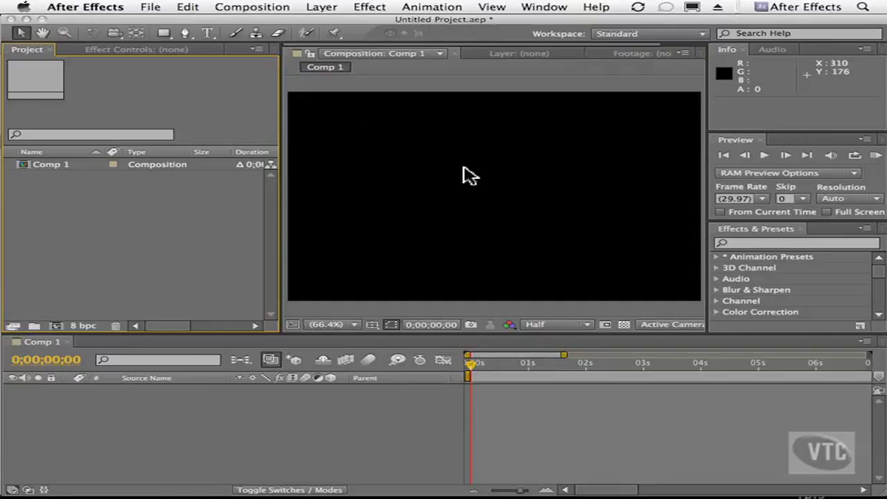
Review the Tell-Tale Trailer movie in QuickTime Player 7 alongside the rpfs folder in Finder.
key(super+Tab)
click(479, 253)
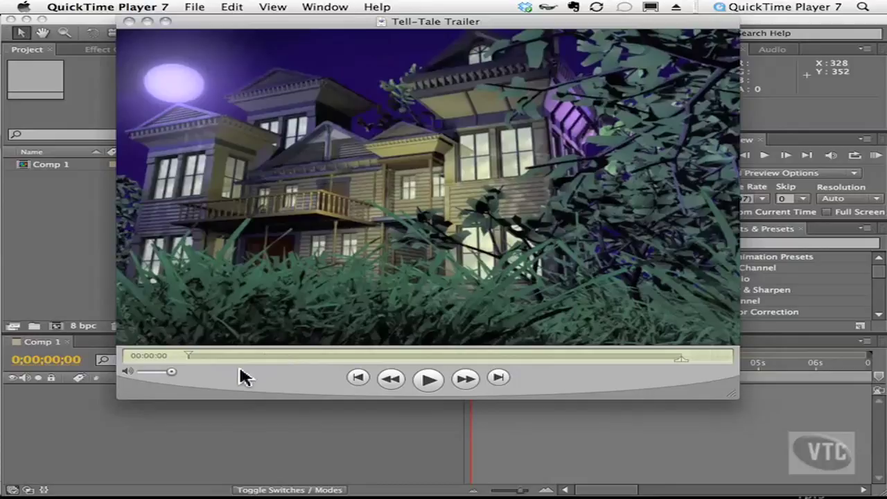
key(super+Tab)
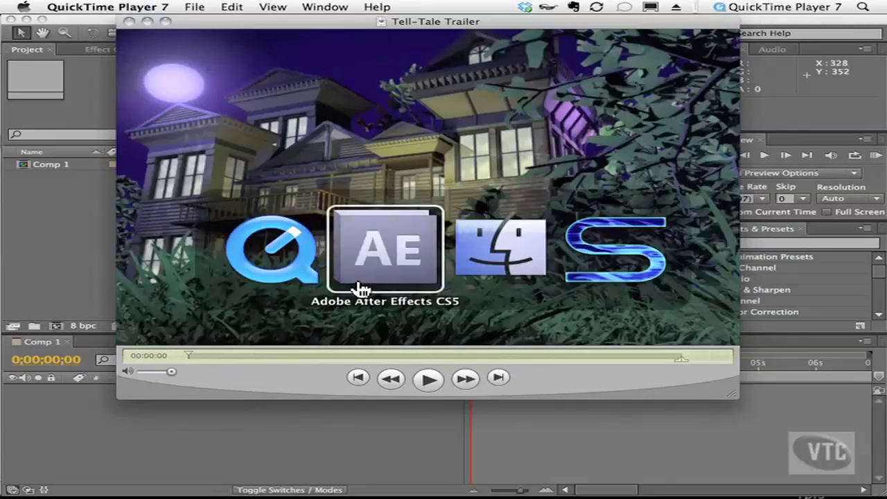
click(477, 240)
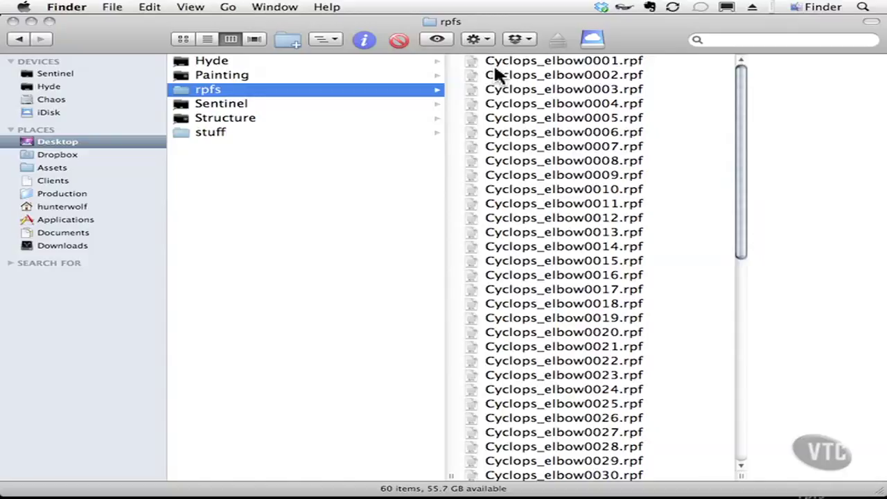
key(super+Tab)
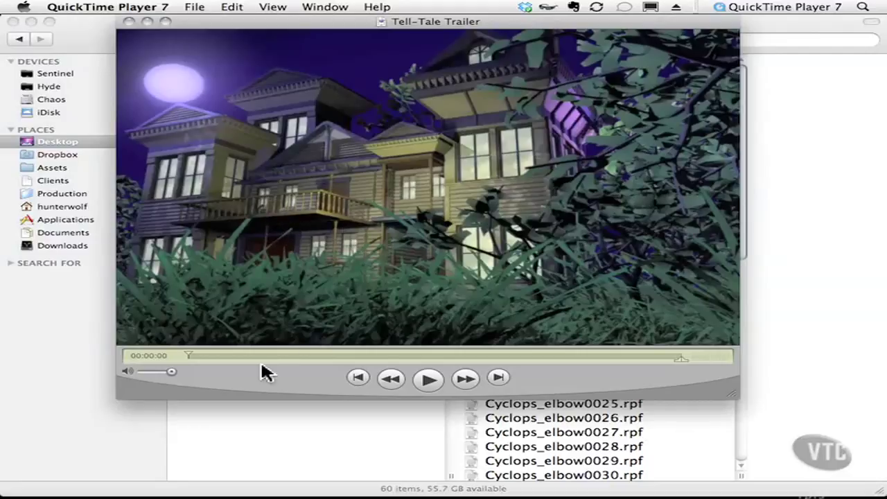
drag(273, 378, 194, 366)
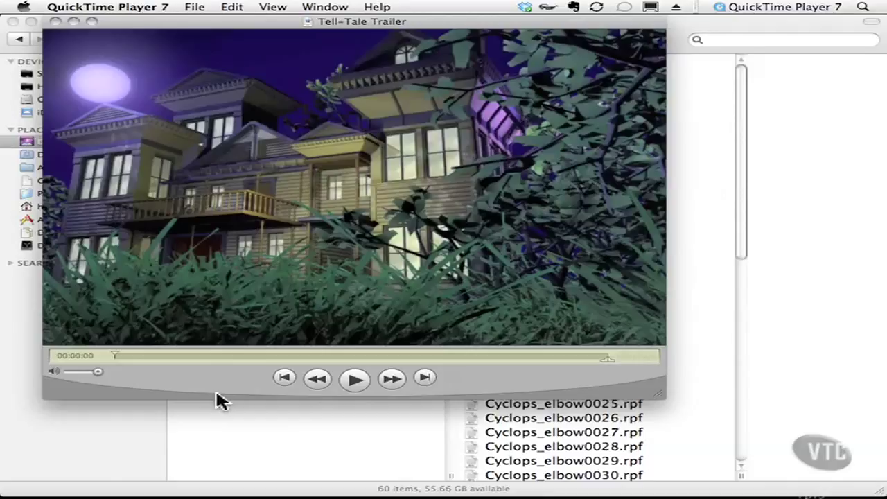
Switch to Finder and step through the first four Cyclops_elbow .rpf files to inspect their details.
click(677, 40)
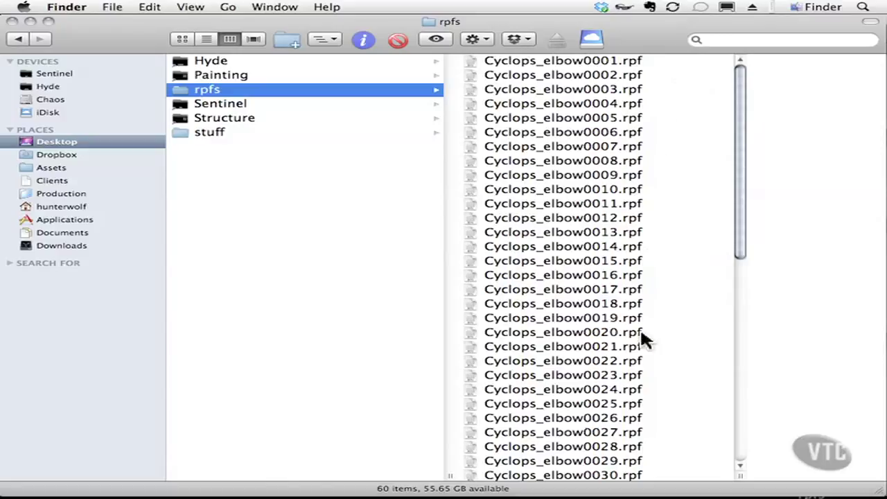
click(647, 62)
click(514, 73)
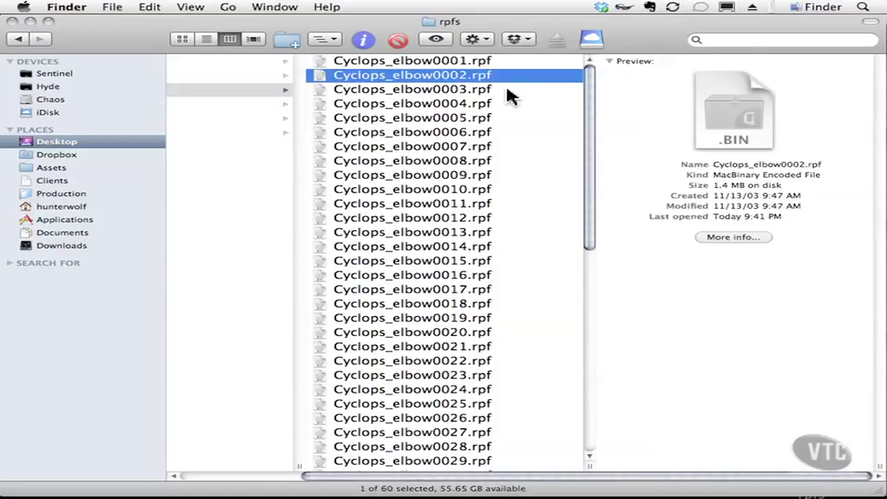
key(Down)
key(Down)
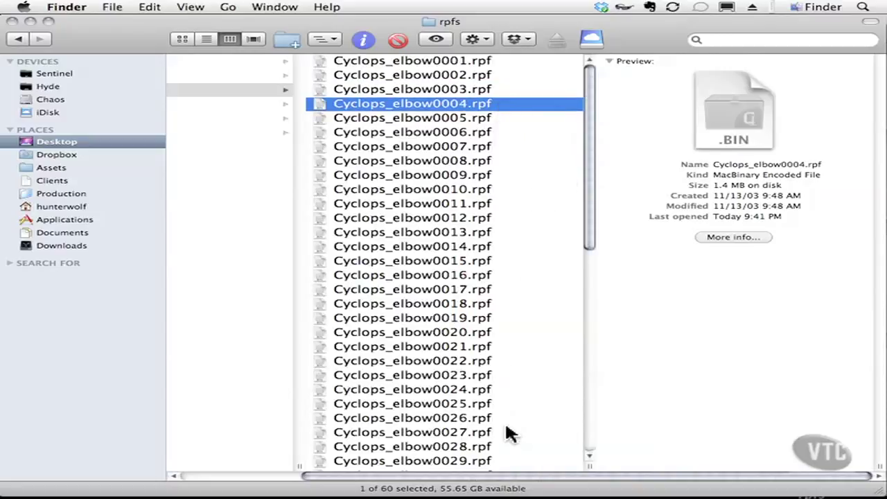
Select the frame files from Cyclops_elbow0027.rpf onward, look through the list, and return to After Effects.
mouse_move(507, 432)
mouse_down()
mouse_move(505, 485)
mouse_move(507, 440)
mouse_up()
scroll(596, 327, up, 2)
drag(593, 319, 602, 215)
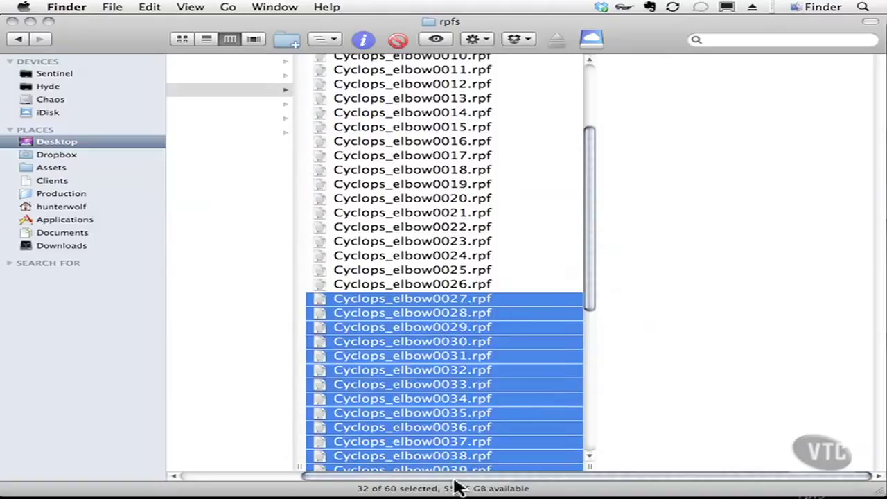
drag(590, 235, 601, 154)
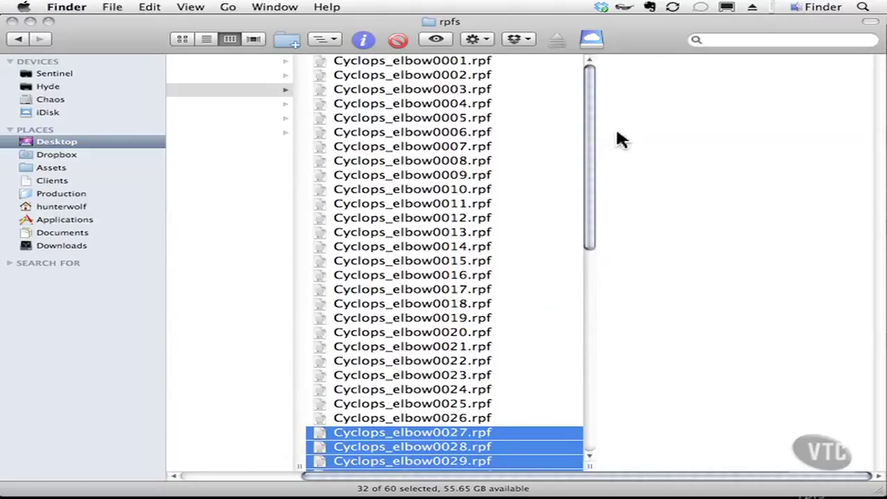
key(super+Tab)
key(super+Tab)
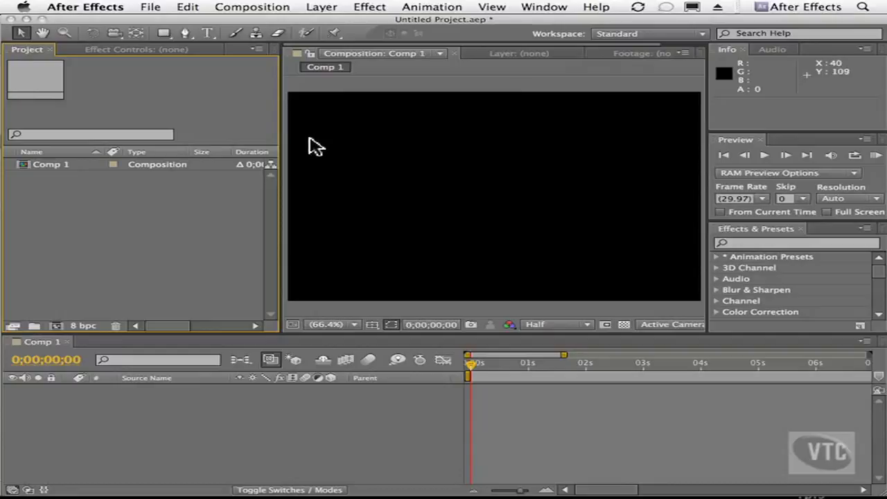
click(151, 7)
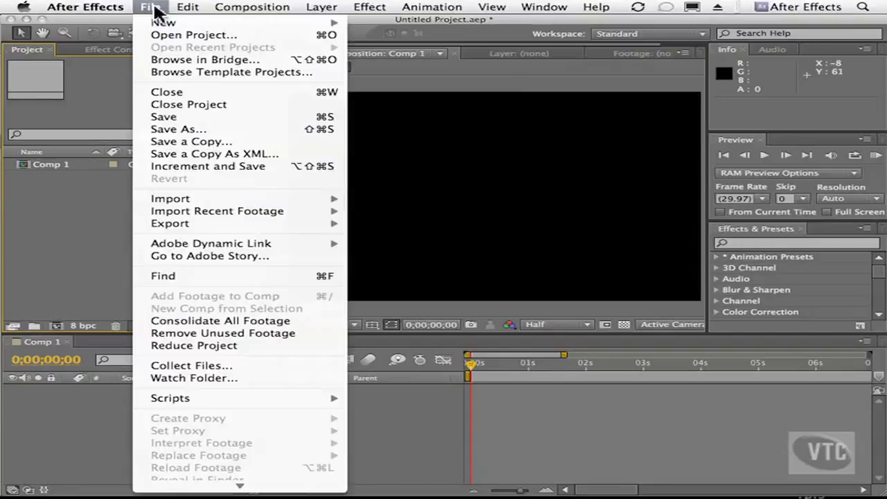
mouse_move(189, 199)
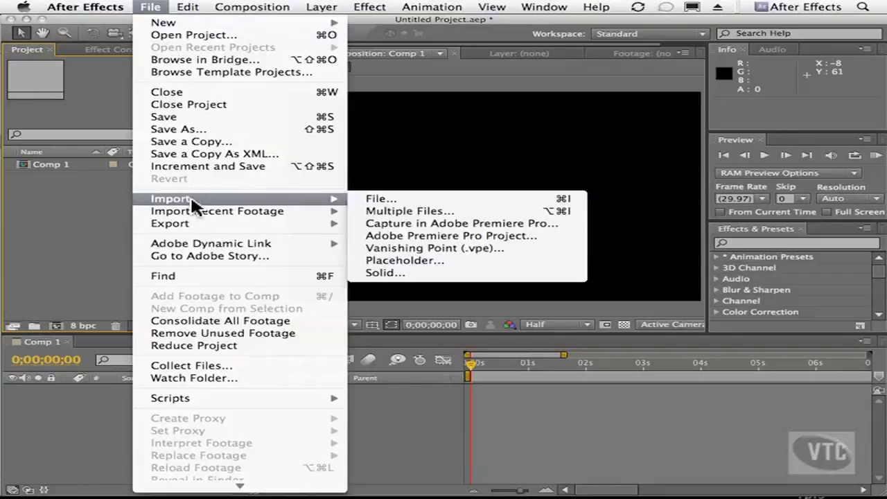
click(403, 201)
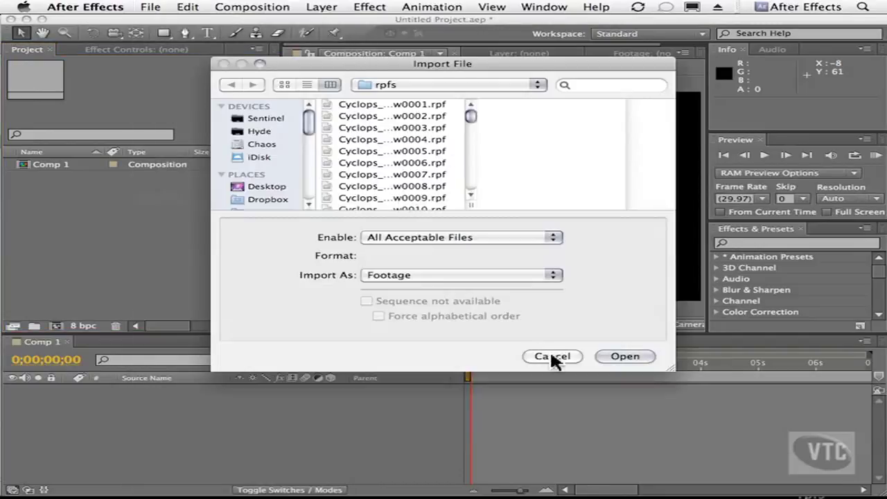
click(547, 356)
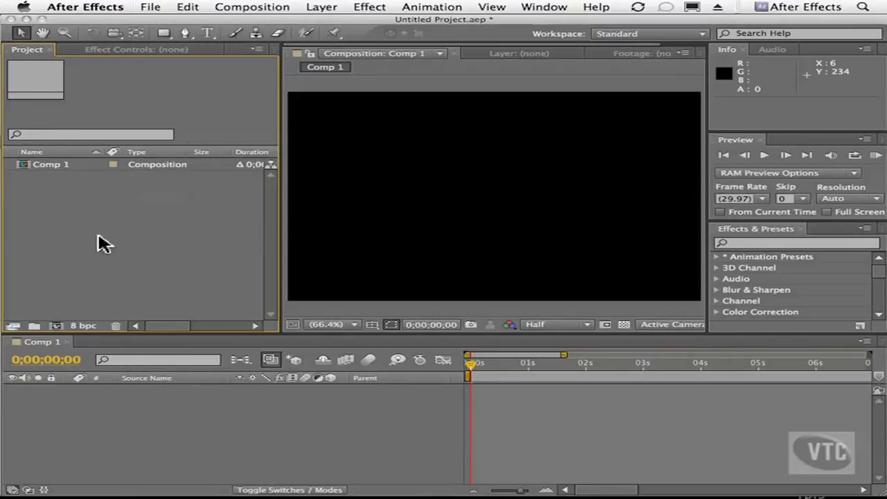
Import Cyclops_elbow0001.rpf from the rpfs folder as an RLA/RPF Sequence, with its alpha interpreted as Straight - Unmatted.
right_click(99, 219)
mouse_move(113, 265)
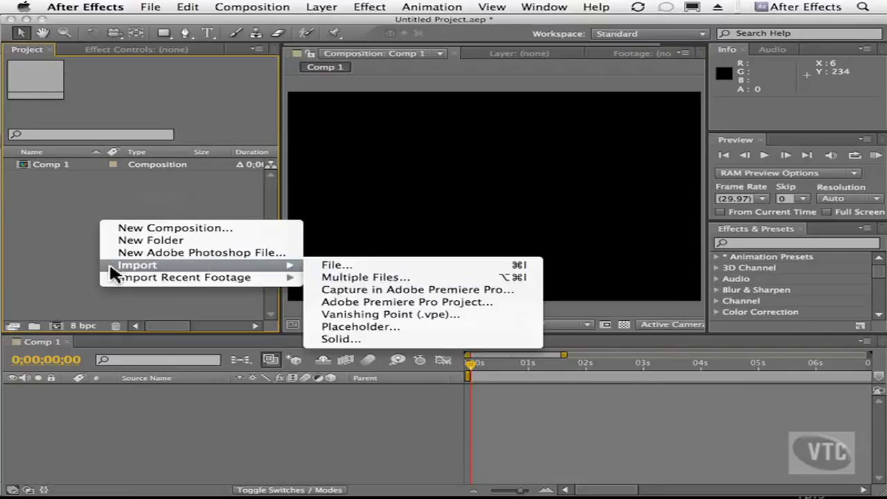
click(331, 266)
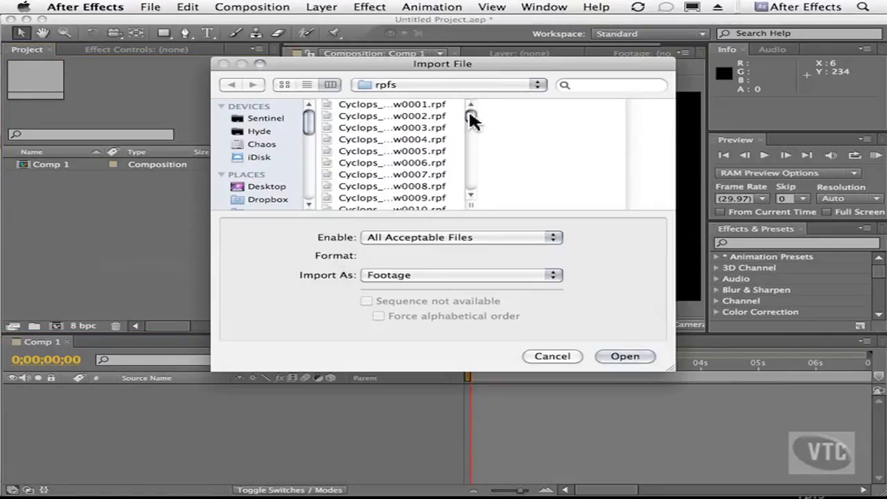
click(416, 108)
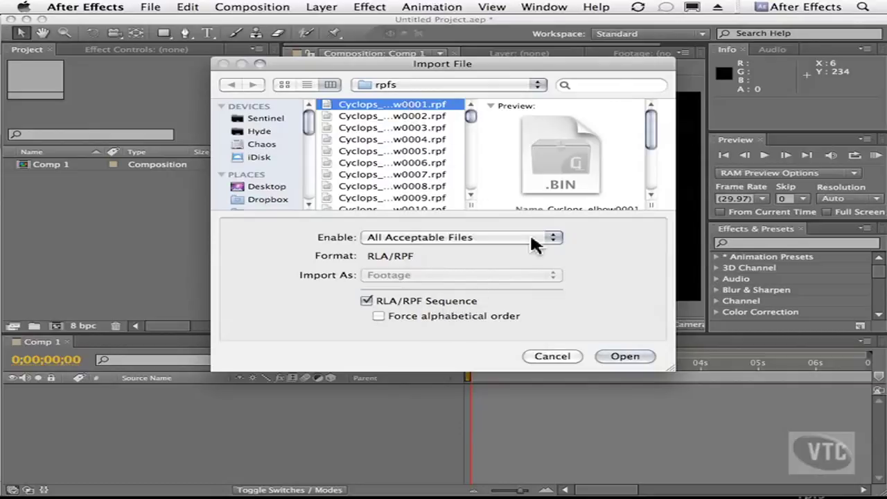
click(623, 357)
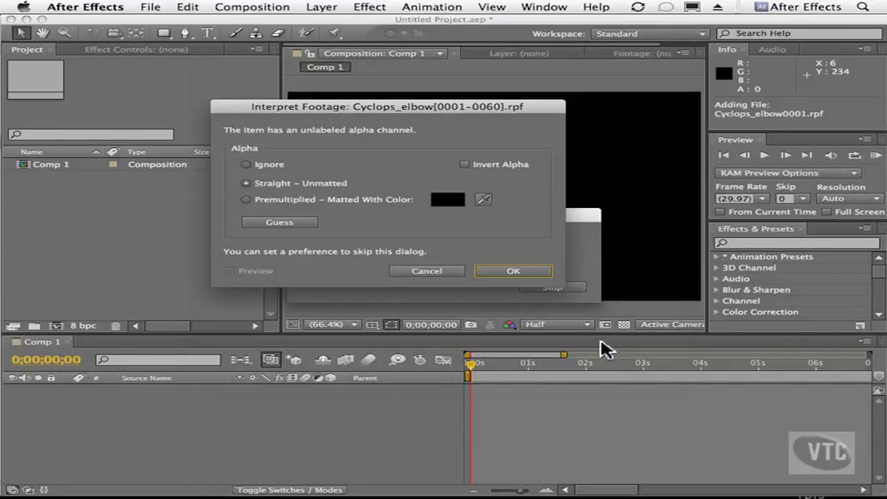
click(513, 274)
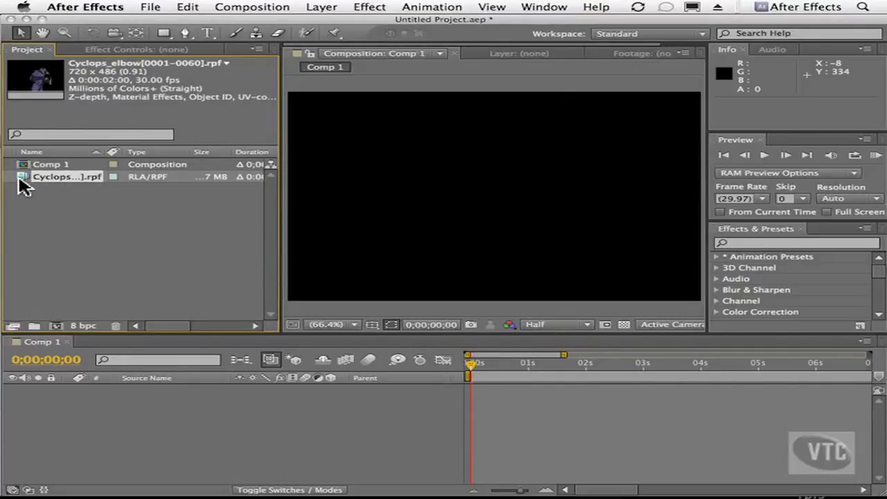
Place the Cyclops_elbow sequence as a layer in the Comp 1 timeline and keep the current time at 0;00;00;00.
drag(21, 179, 137, 424)
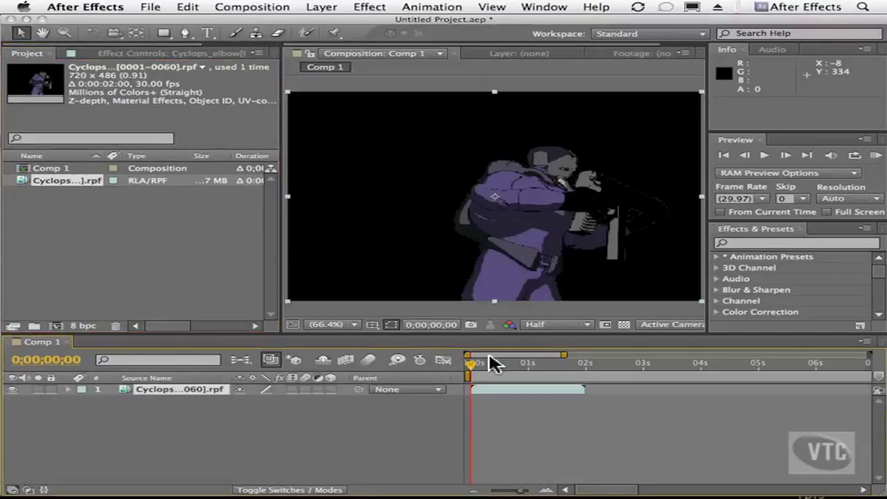
mouse_move(473, 366)
mouse_down()
mouse_move(559, 367)
mouse_move(470, 365)
mouse_up()
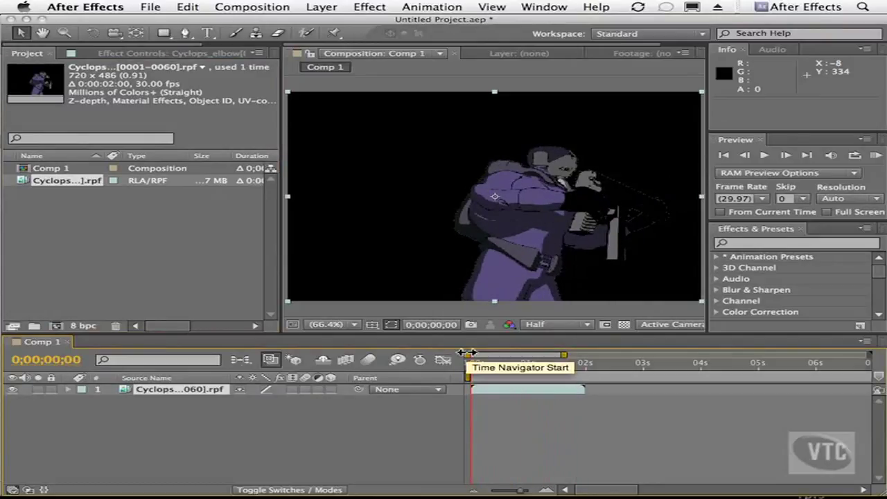